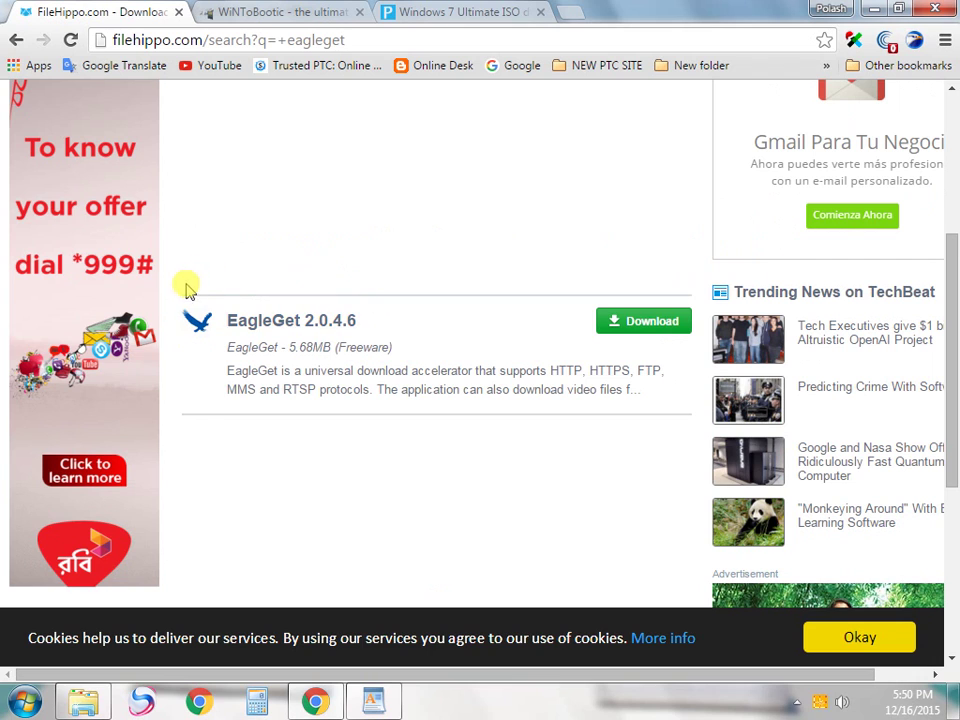
# Review the EagleGet search result and the WiNToBootic website, checking the local Windows folder for the WiNToBootic archive
pyautogui.scroll(3, 366, 313)
pyautogui.scroll(-2, 360, 312)
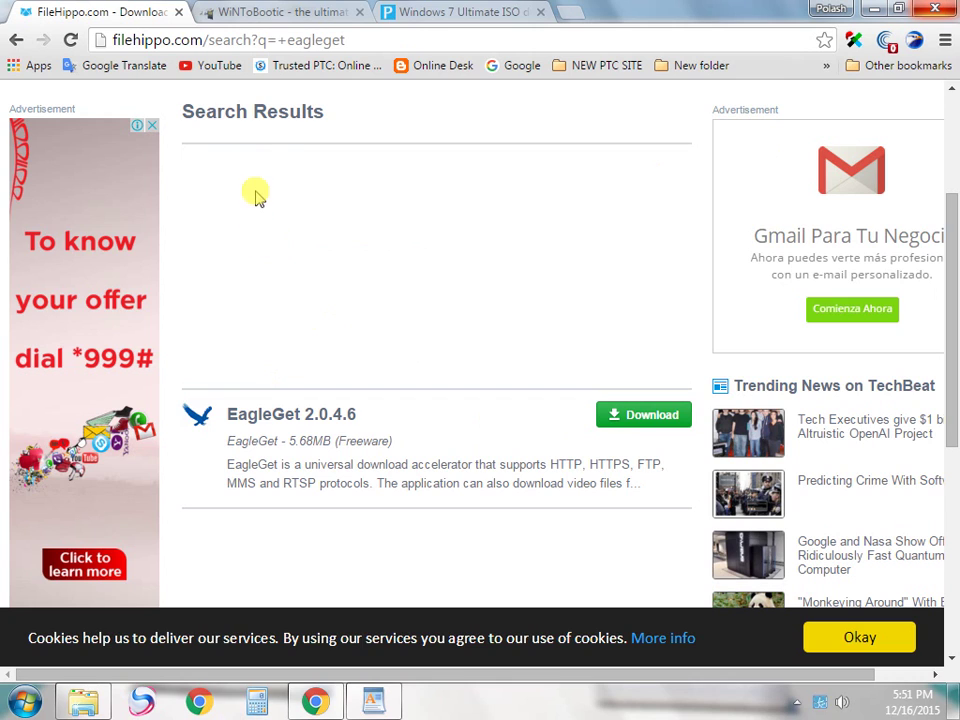
pyautogui.click(272, 12)
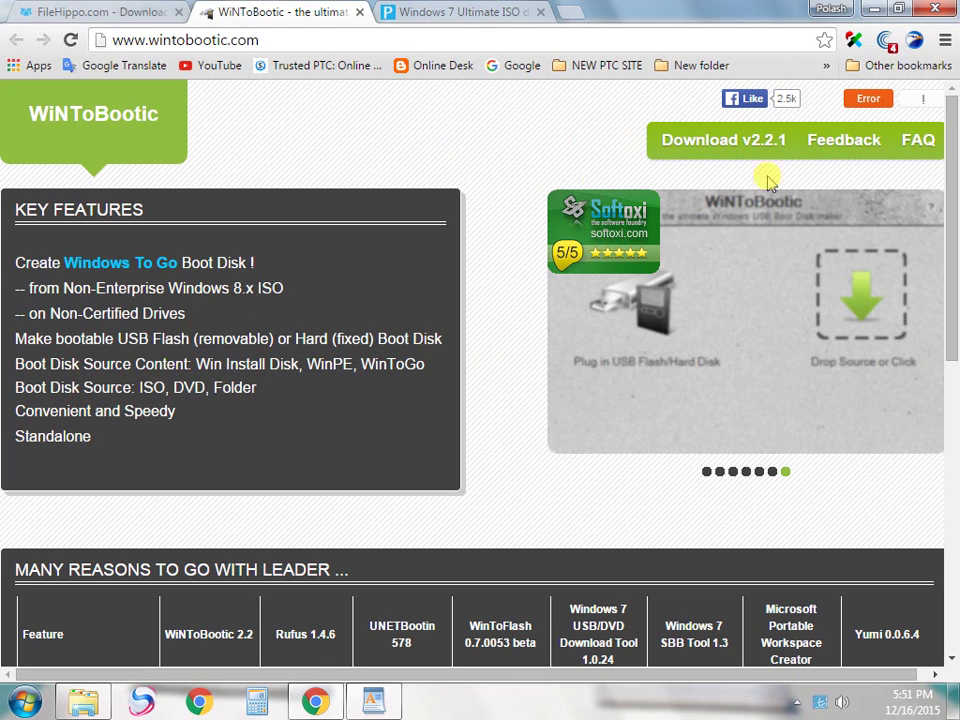
pyautogui.click(86, 704)
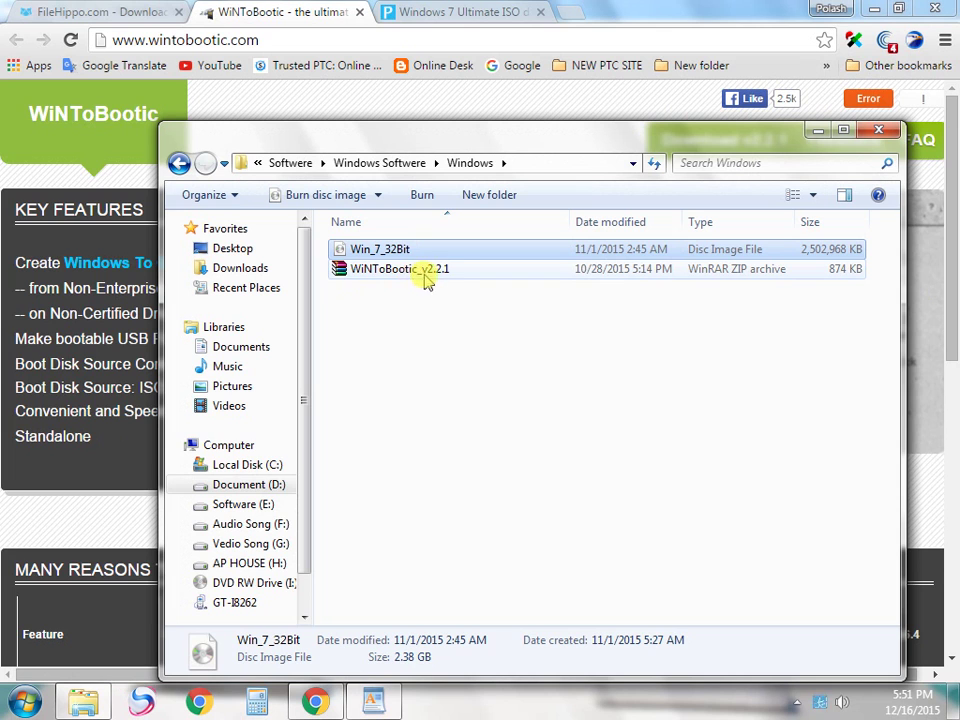
pyautogui.click(300, 12)
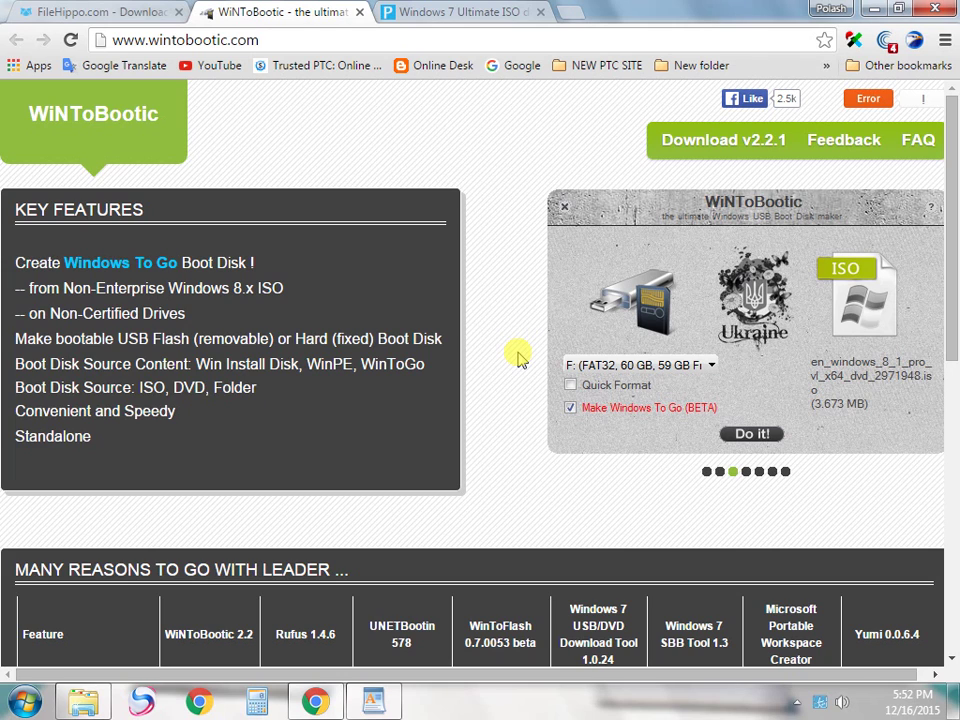
# Find the Windows 7 Ultimate with service pack 1 ISO download links on the pcriver page and examine the 32 bit entry
pyautogui.click(435, 10)
pyautogui.scroll(-7, 280, 343)
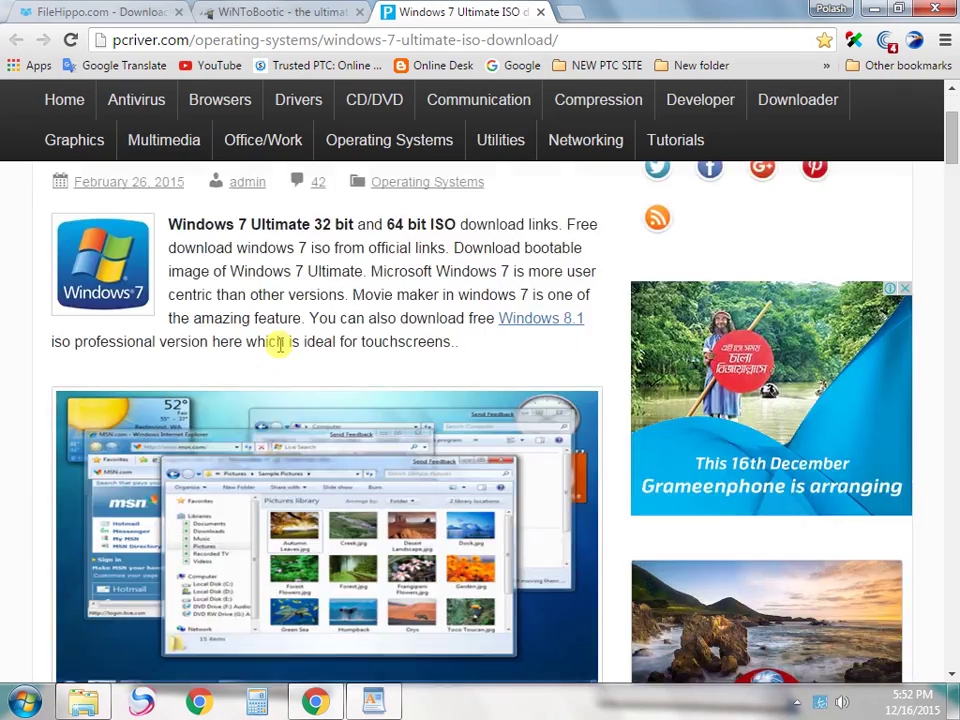
pyautogui.scroll(-4, 129, 508)
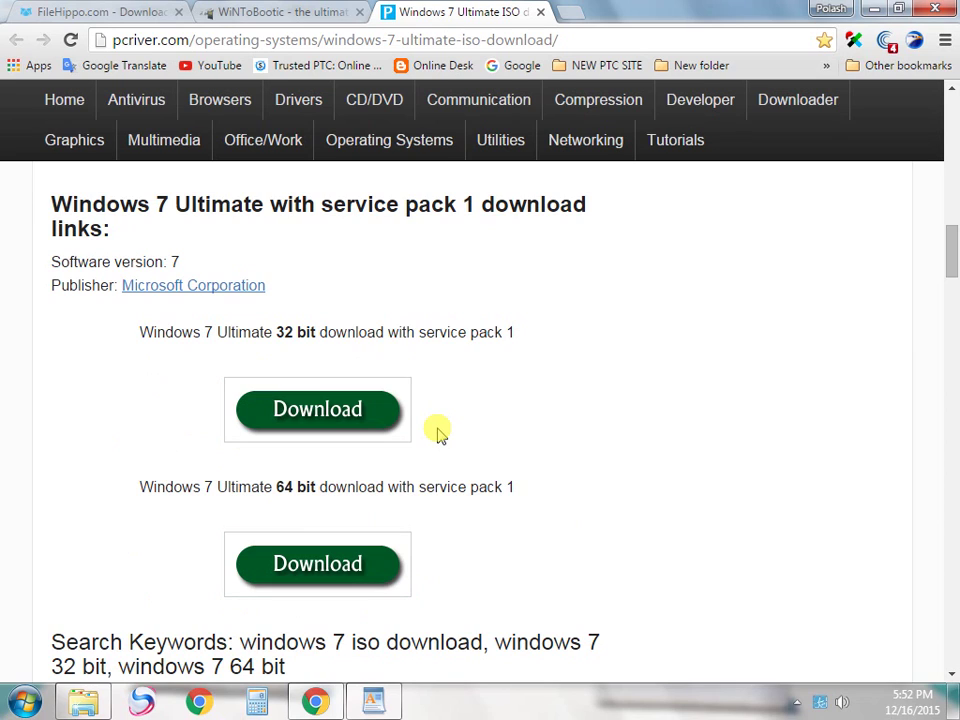
pyautogui.click(377, 411)
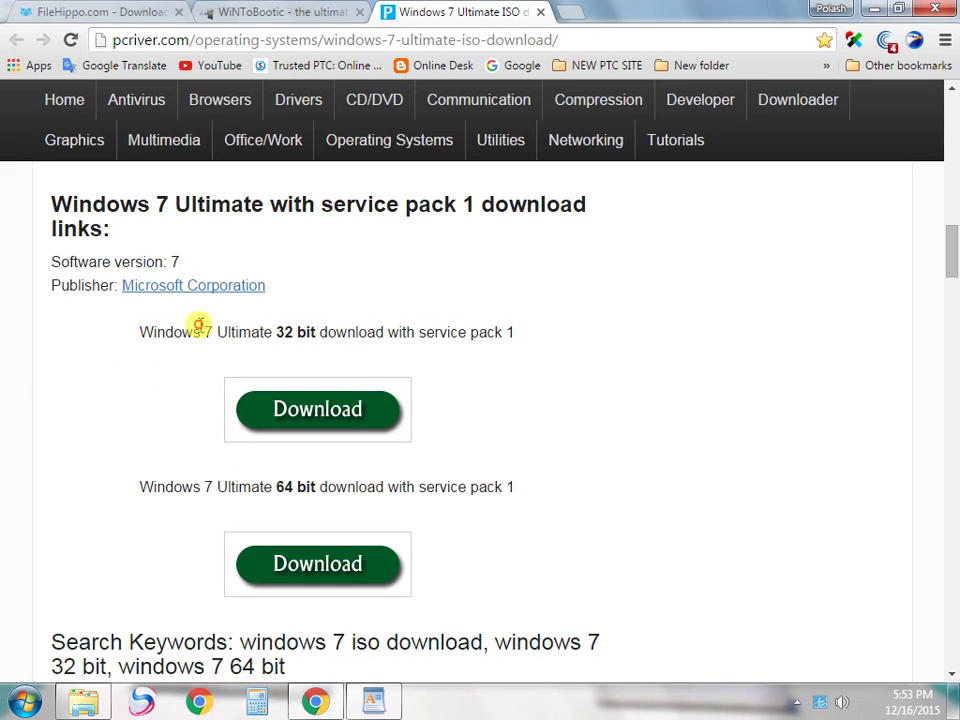
pyautogui.moveTo(138, 332); pyautogui.dragTo(510, 328)
pyautogui.click(492, 330)
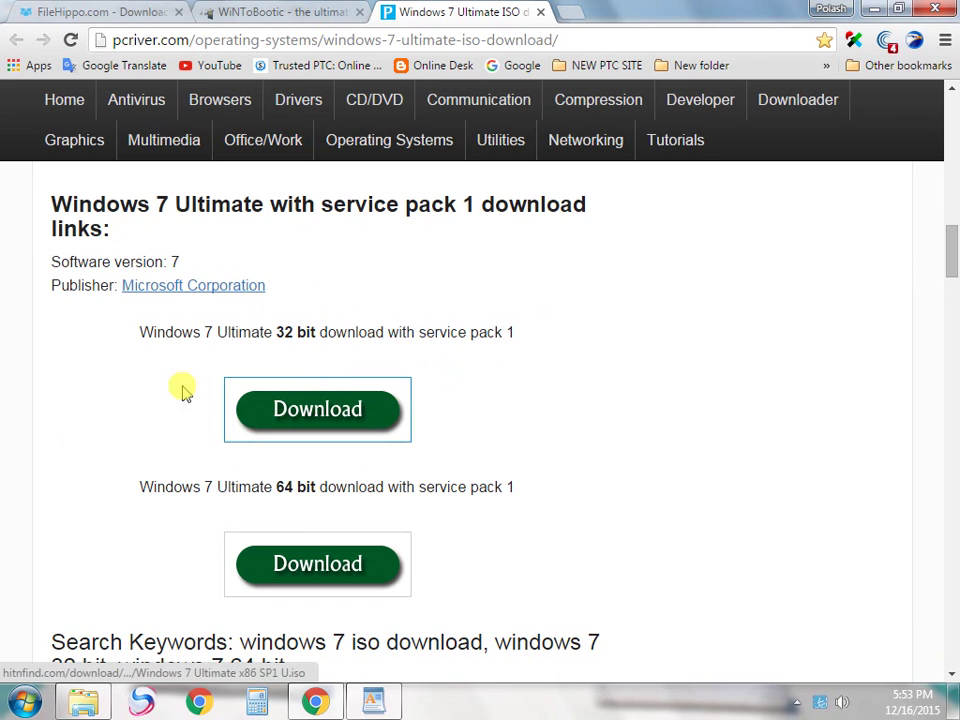
pyautogui.click(343, 410)
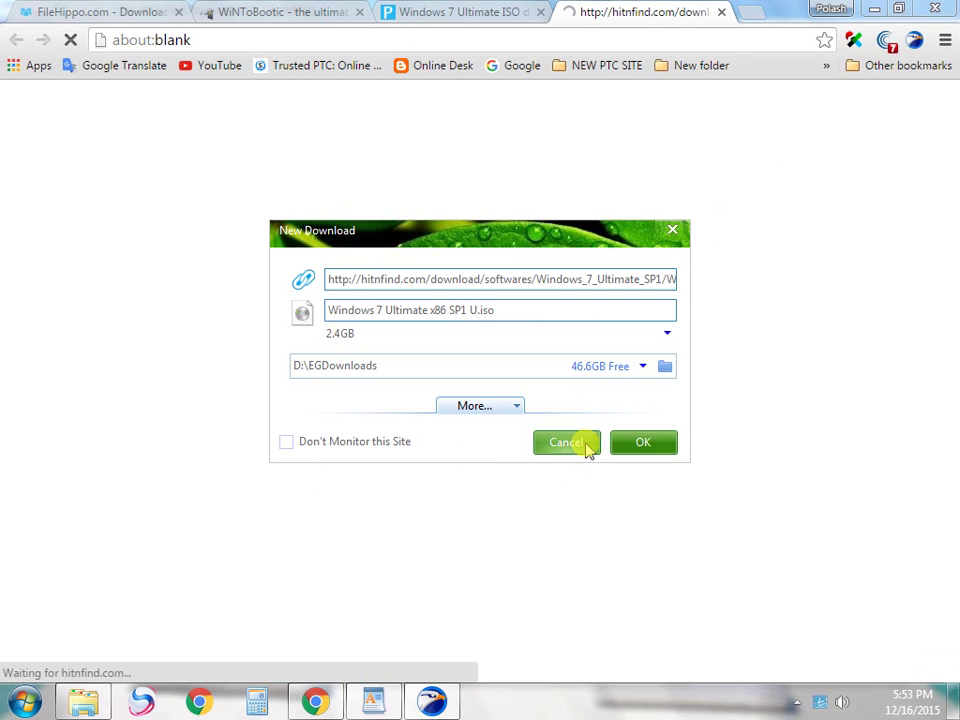
pyautogui.click(586, 447)
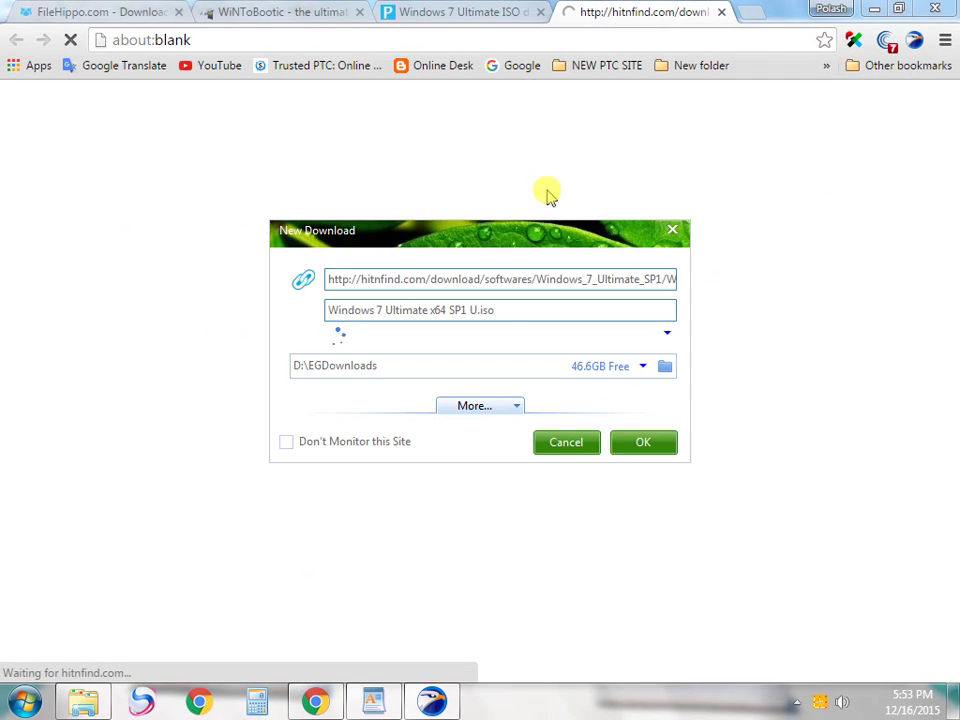
pyautogui.click(555, 440)
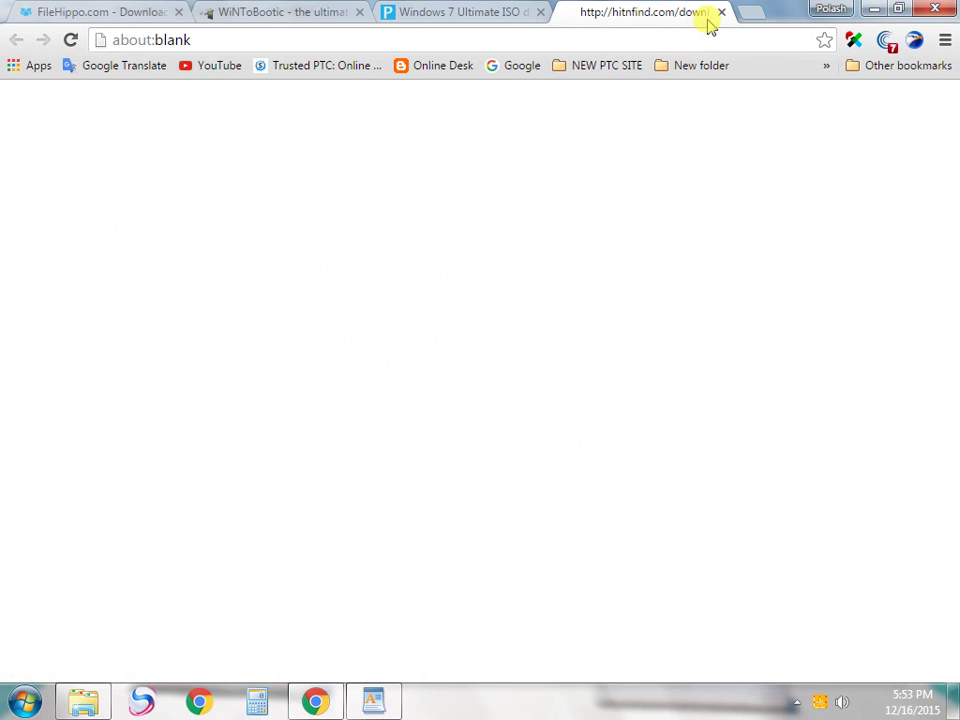
pyautogui.click(722, 12)
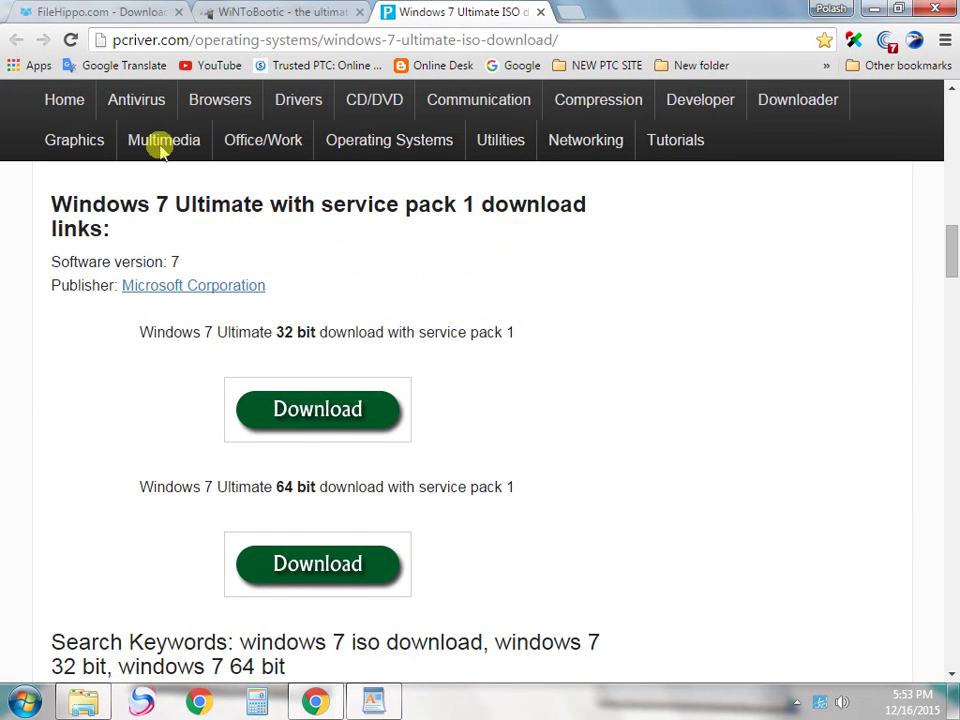
# Review the open download pages for EagleGet, WiNToBootic and the Windows 7 Ultimate ISO
pyautogui.click(67, 8)
pyautogui.click(236, 11)
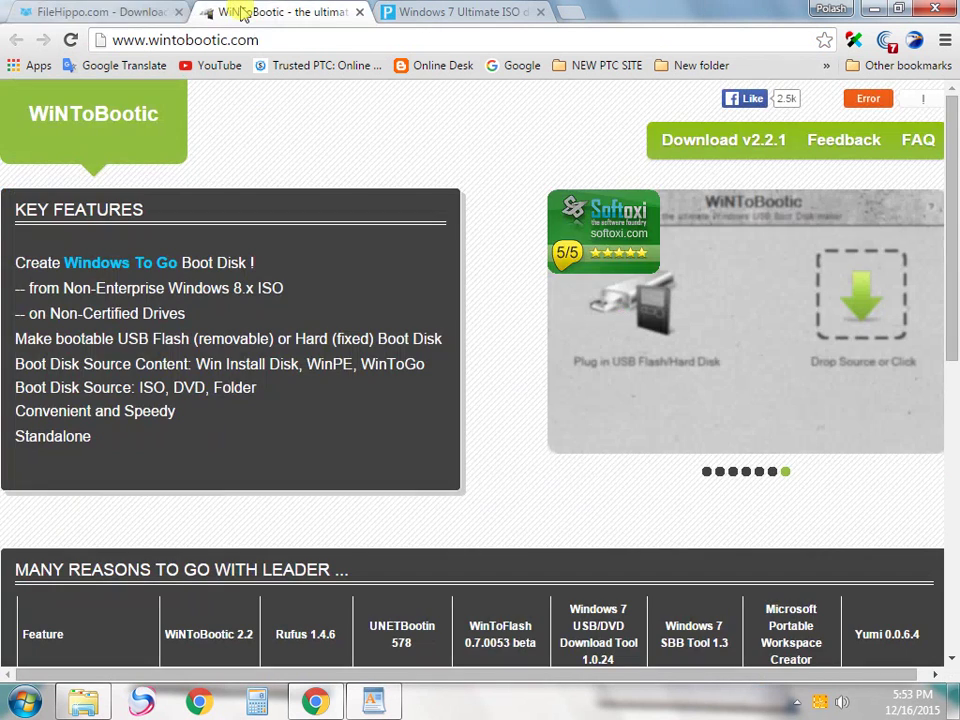
pyautogui.click(410, 9)
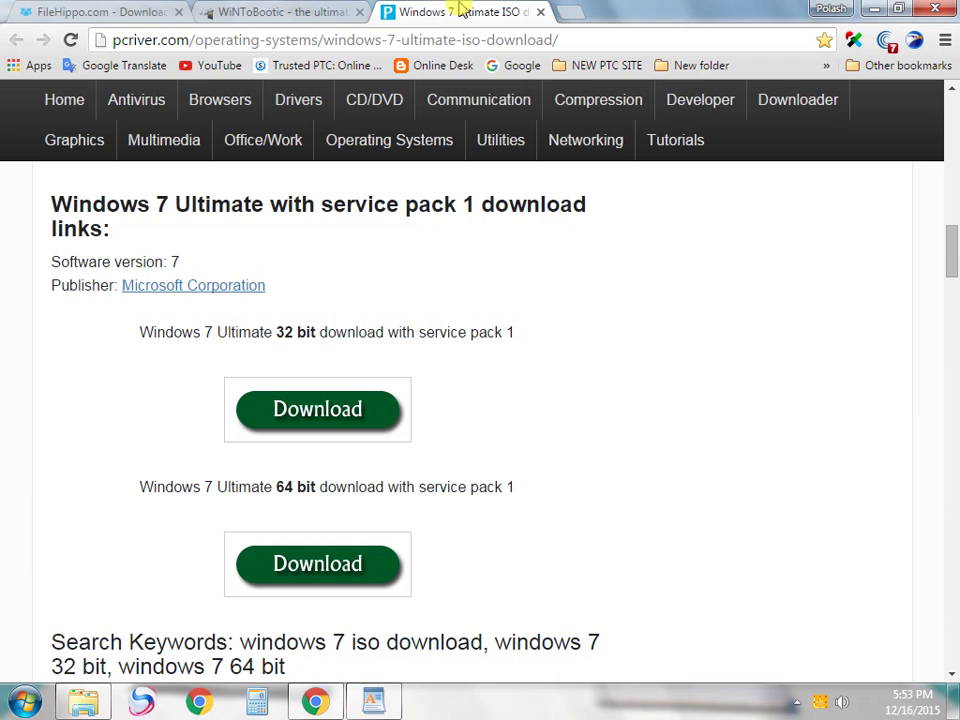
pyautogui.click(62, 8)
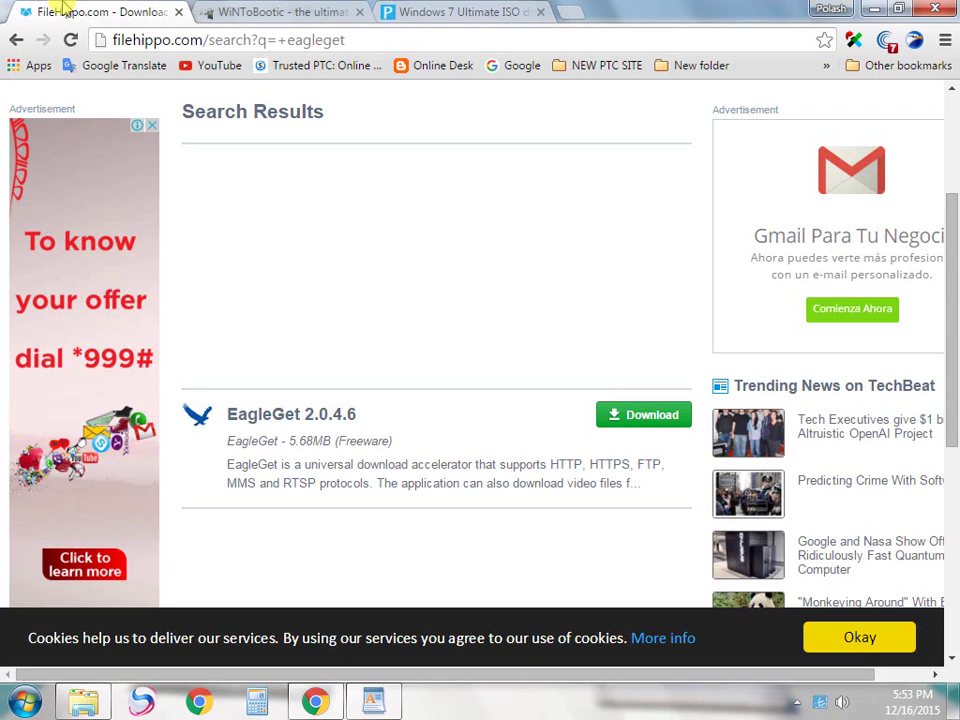
pyautogui.click(240, 10)
pyautogui.click(415, 8)
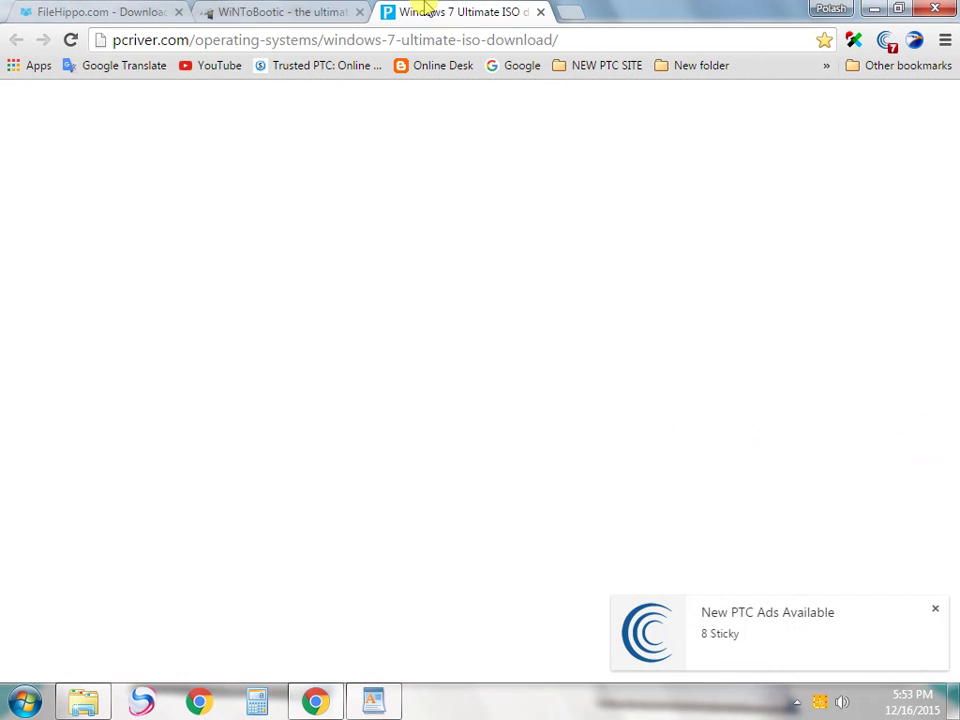
pyautogui.click(280, 11)
pyautogui.click(418, 8)
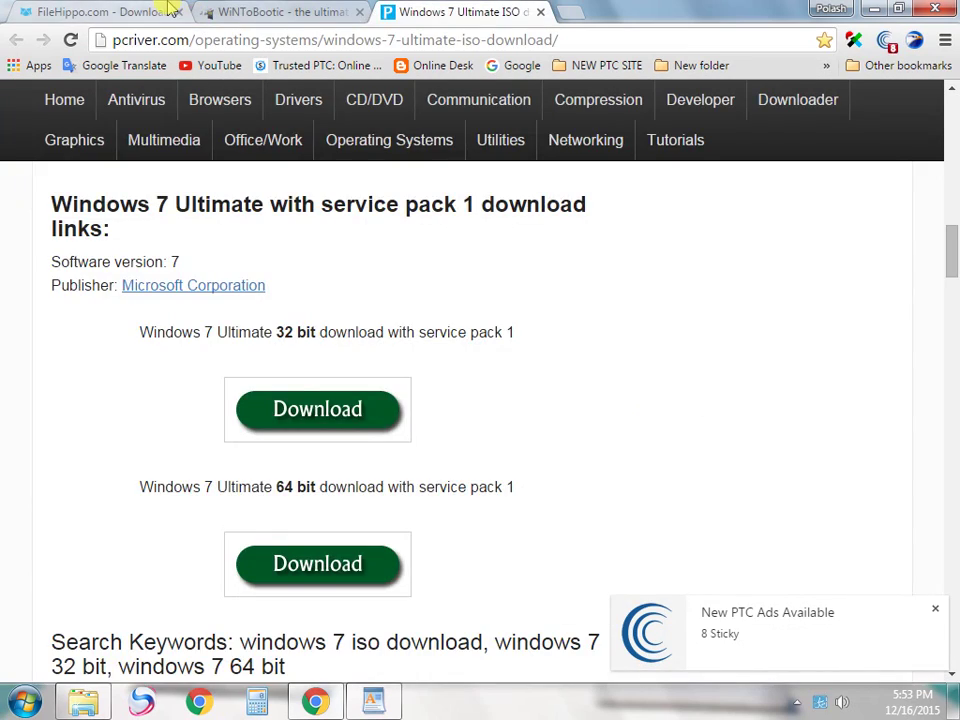
pyautogui.click(123, 8)
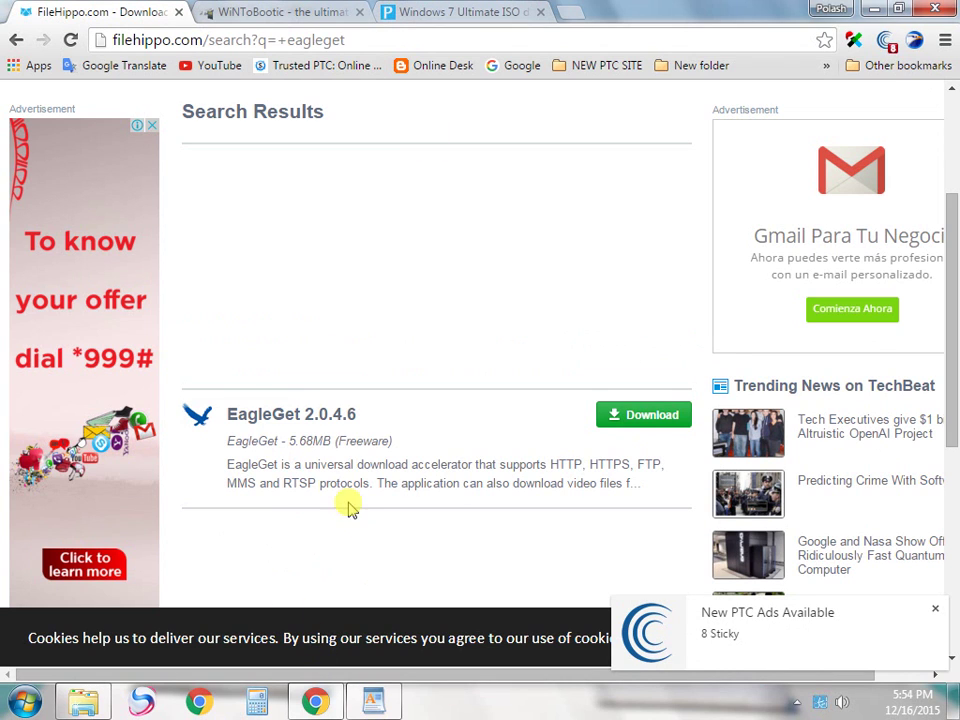
# Switch to the Windows folder in Windows Explorer, maximize its window and dismiss the AutoPlay dialog for Removable Disk (J:)
pyautogui.click(83, 702)
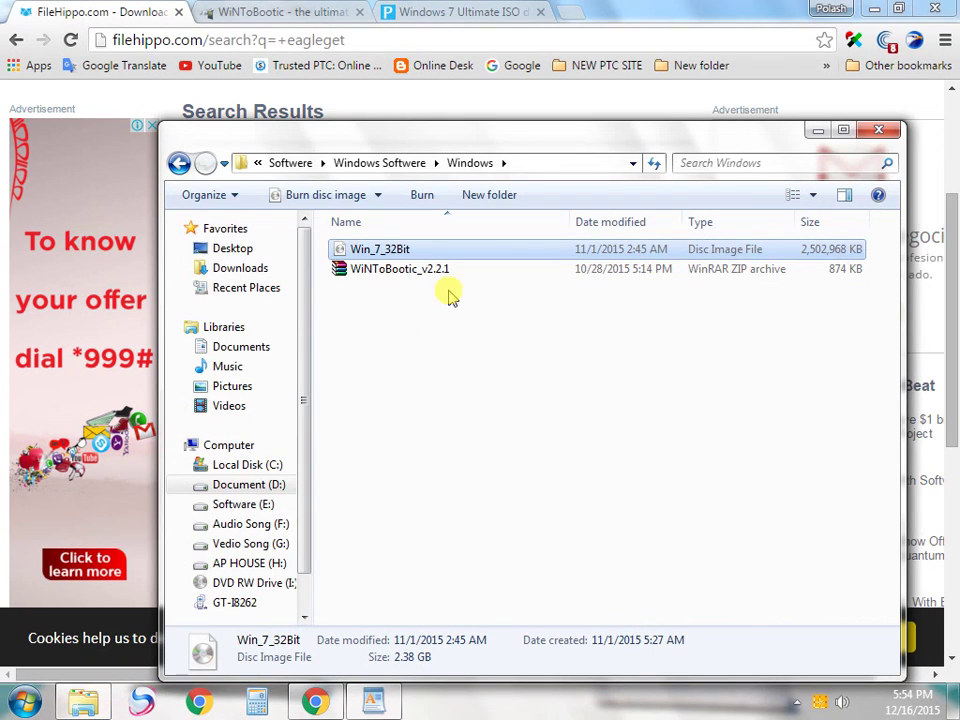
pyautogui.doubleClick(574, 140)
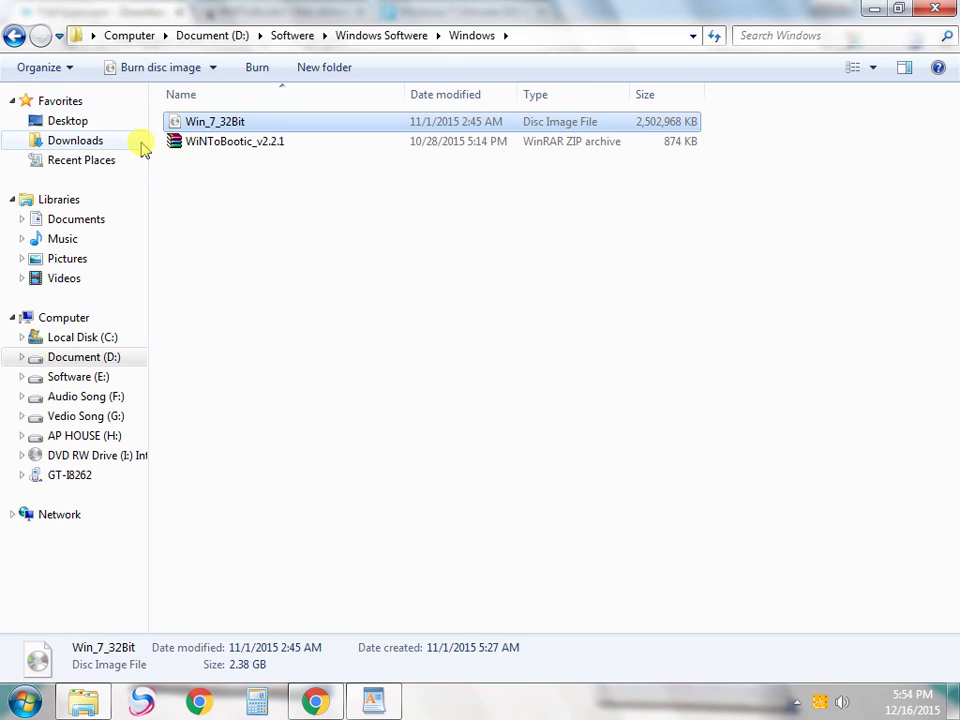
pyautogui.click(253, 189)
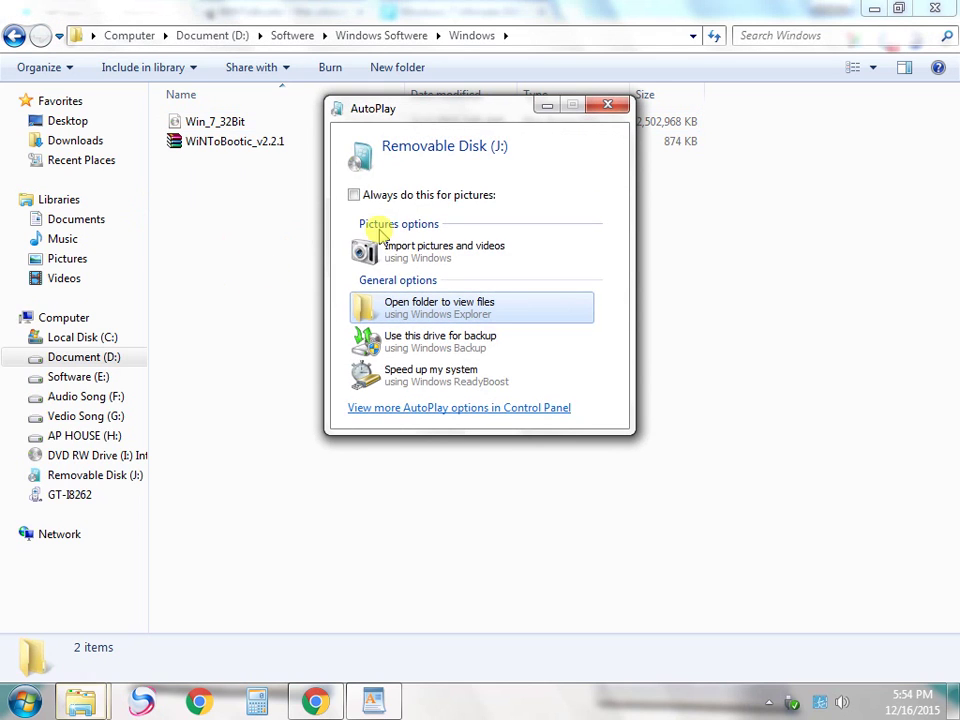
pyautogui.click(610, 106)
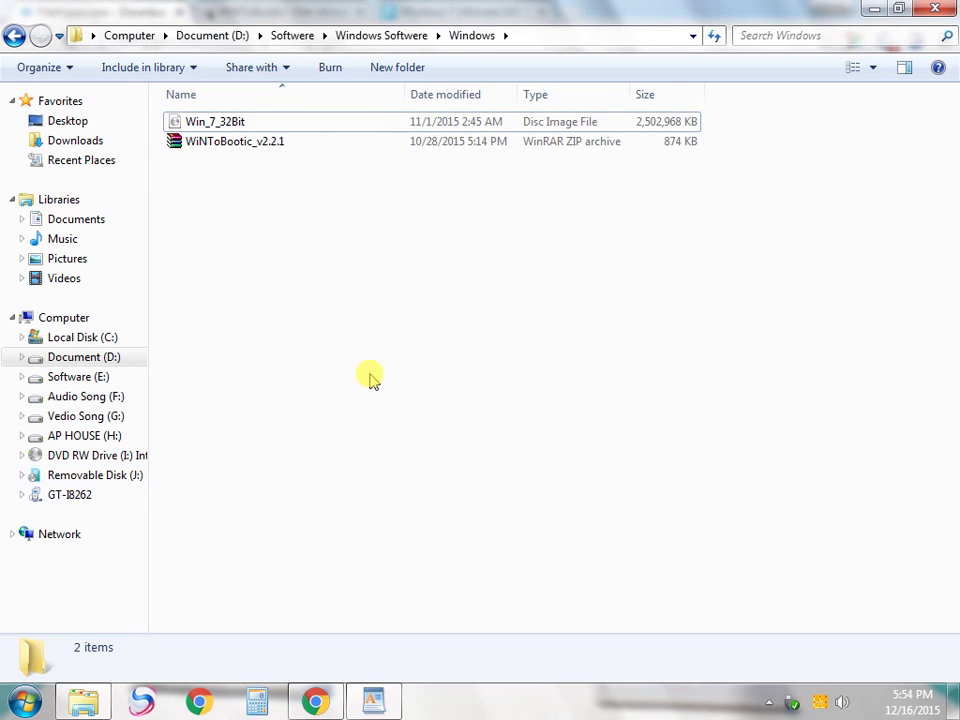
# Extract the WiNToBootic_v2.2.1 archive to D:\Softwere\Windows Softwere\Windows\WiNToBootic_v2.2.1
pyautogui.click(236, 148)
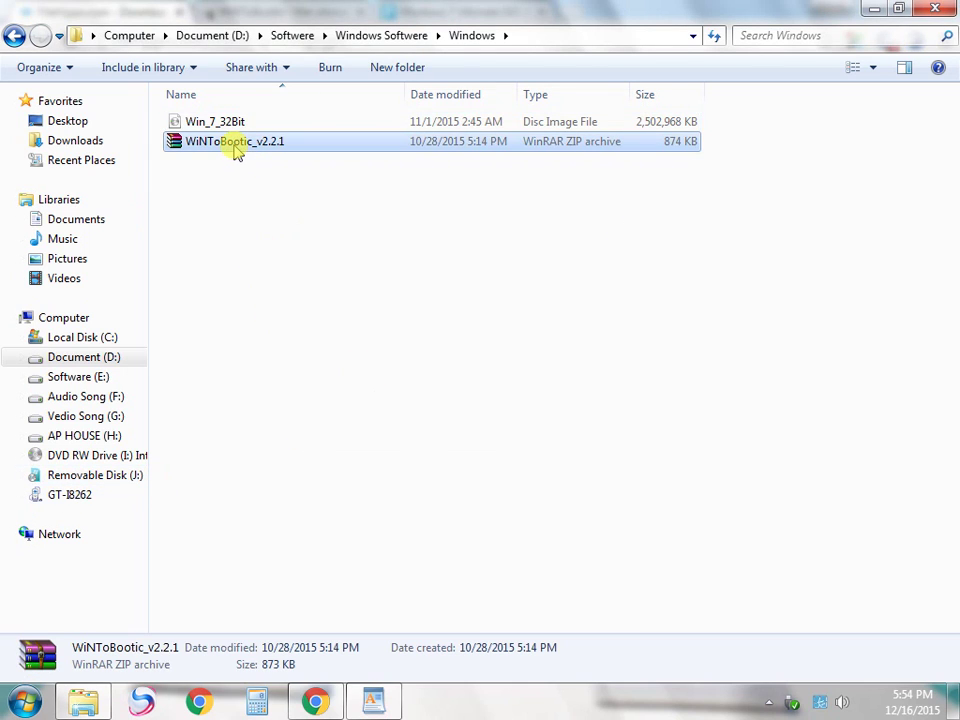
pyautogui.rightClick(236, 148)
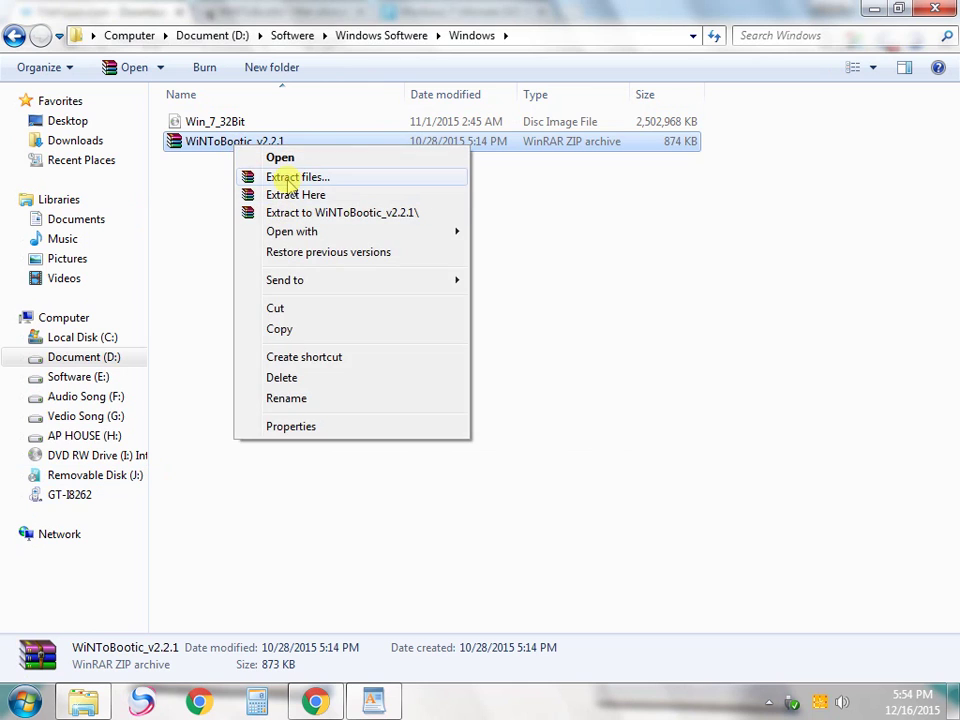
pyautogui.click(288, 177)
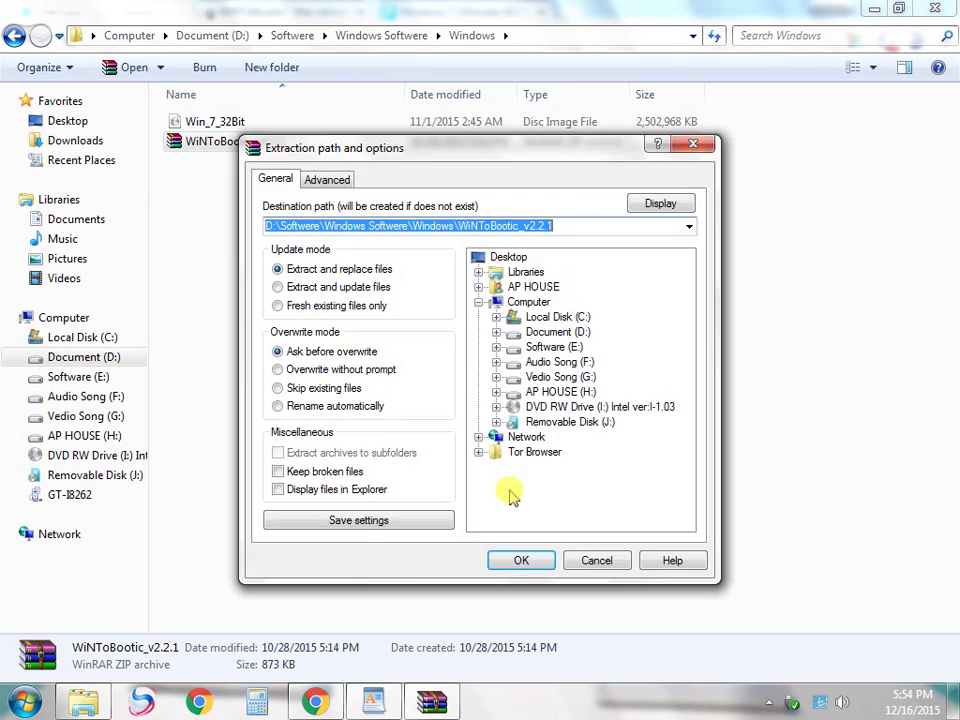
pyautogui.click(516, 560)
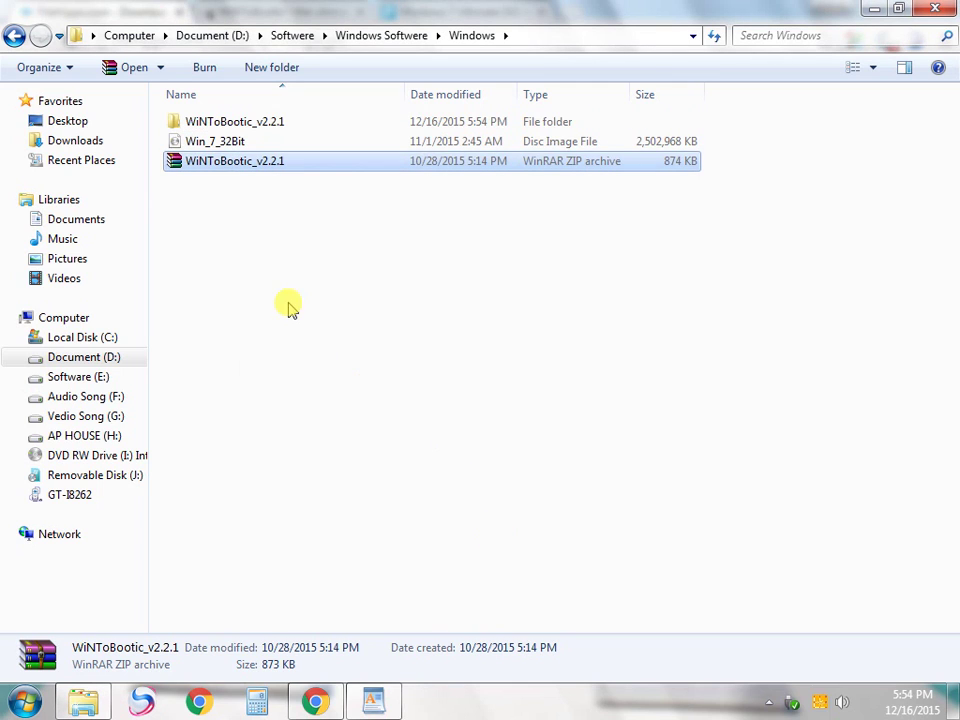
# Run the WiNToBootic application from the extracted WiNToBootic_v2.2.1 folder as administrator
pyautogui.click(238, 122)
pyautogui.doubleClick(238, 122)
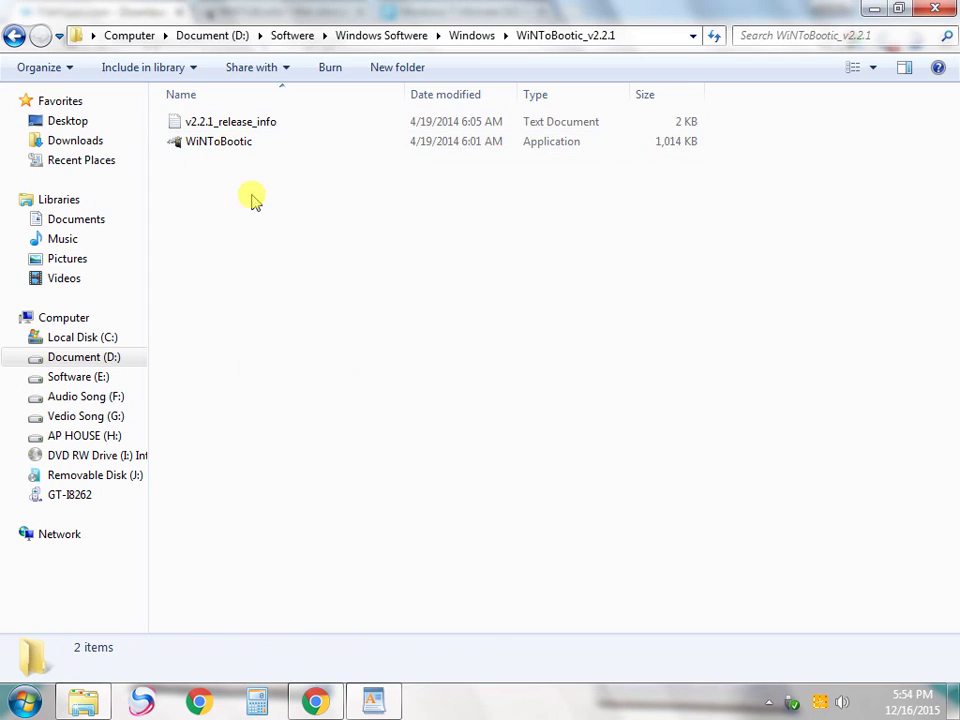
pyautogui.click(210, 146)
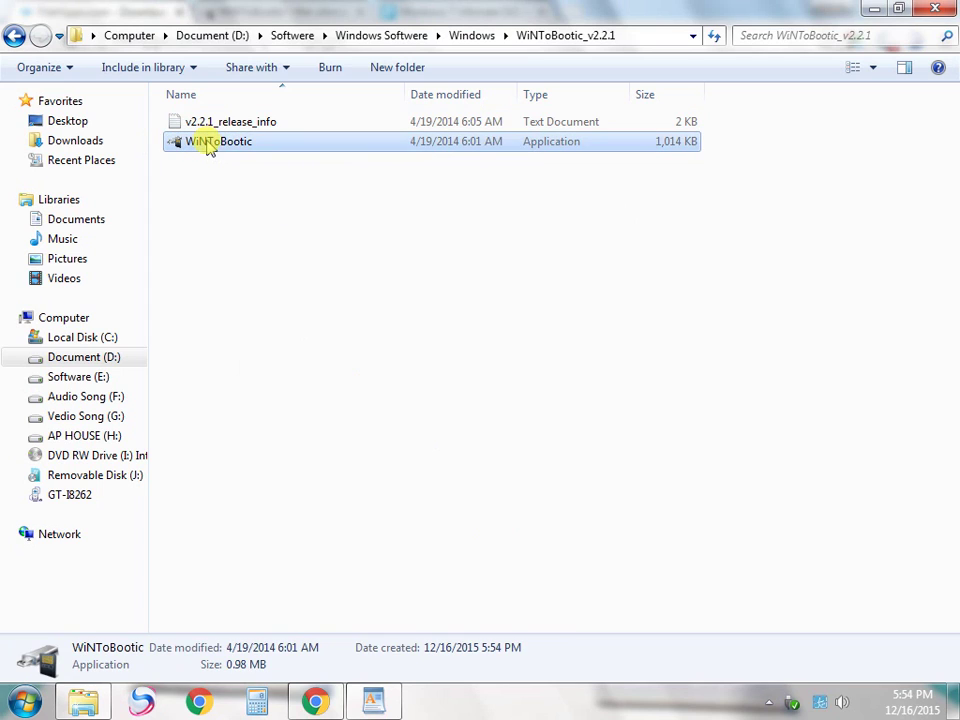
pyautogui.rightClick(209, 145)
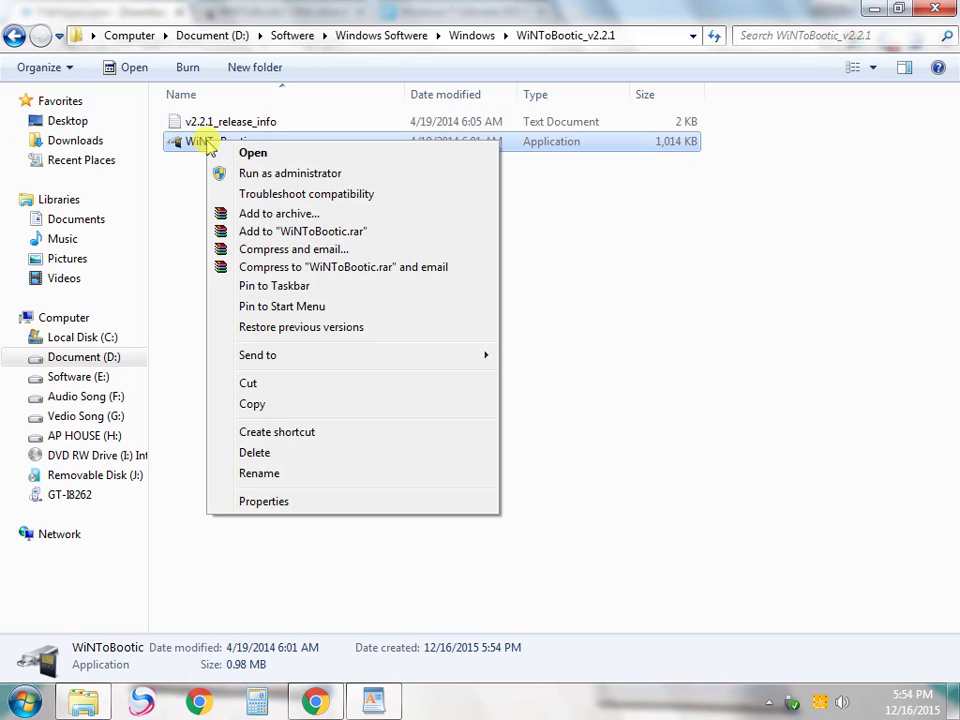
pyautogui.click(248, 176)
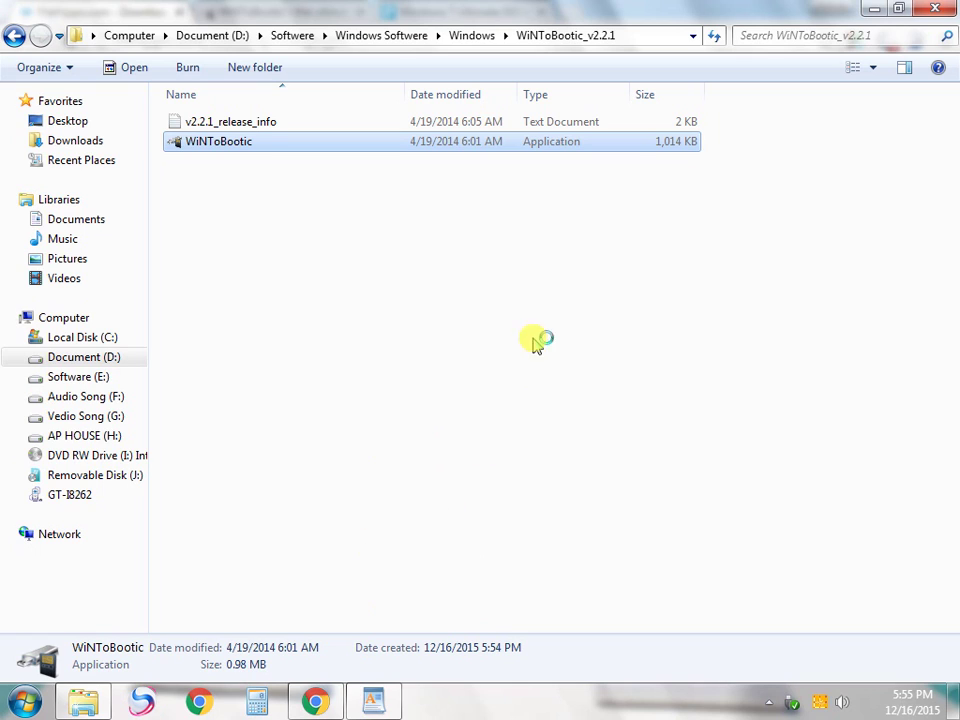
# Minimize the Explorer, browser and WordPad windows behind WiNToBootic to clear the desktop
pyautogui.click(867, 10)
pyautogui.click(857, 11)
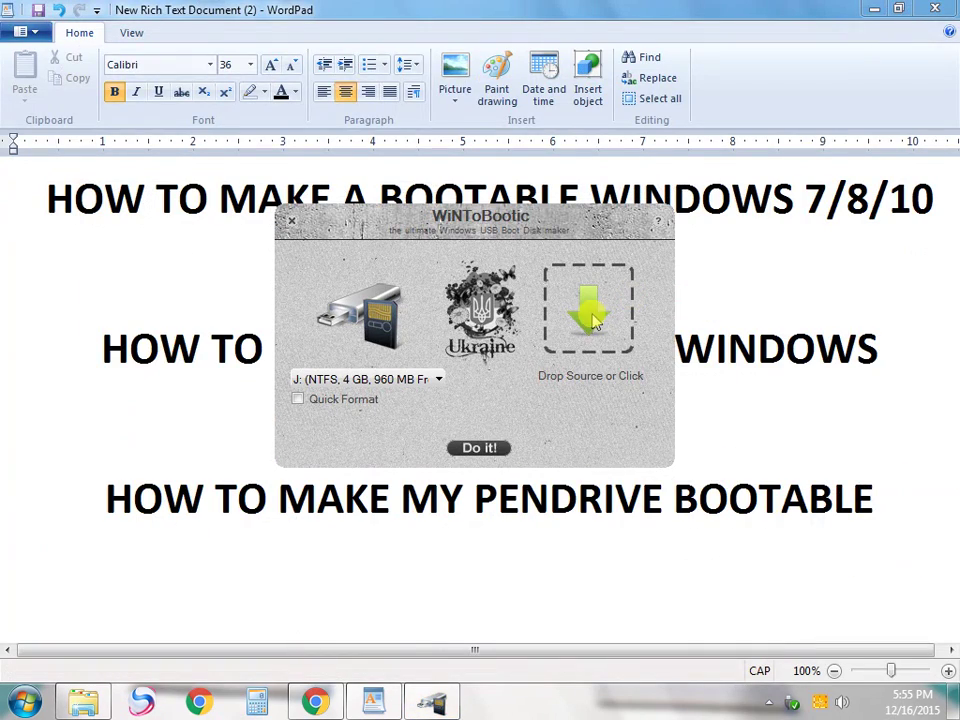
pyautogui.click(874, 9)
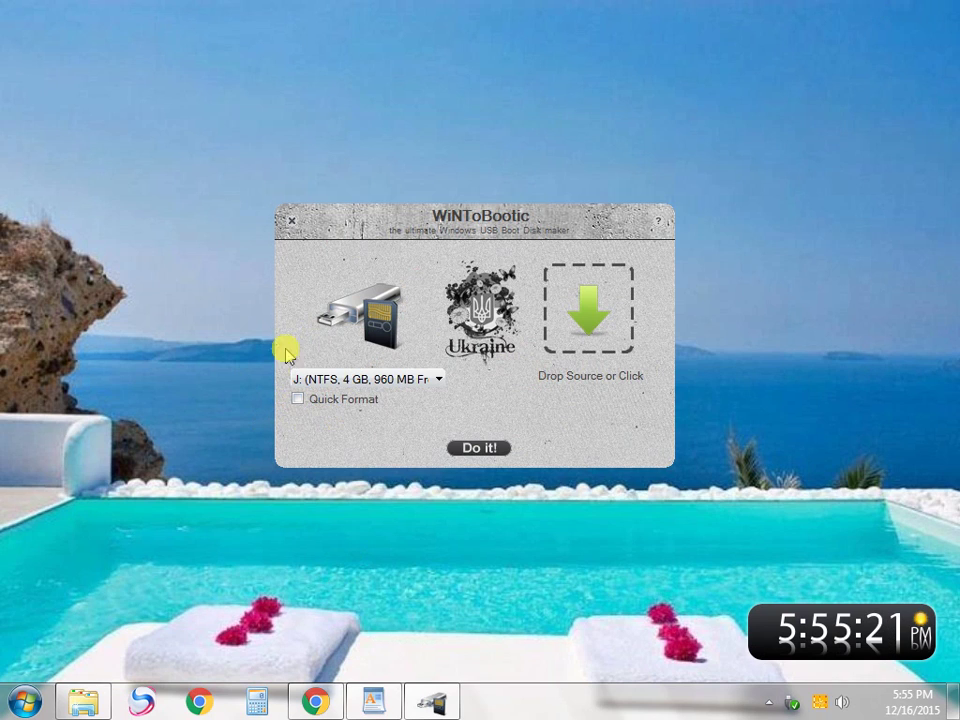
# Keep drive J: as the target USB disk and enable Quick Format
pyautogui.click(401, 381)
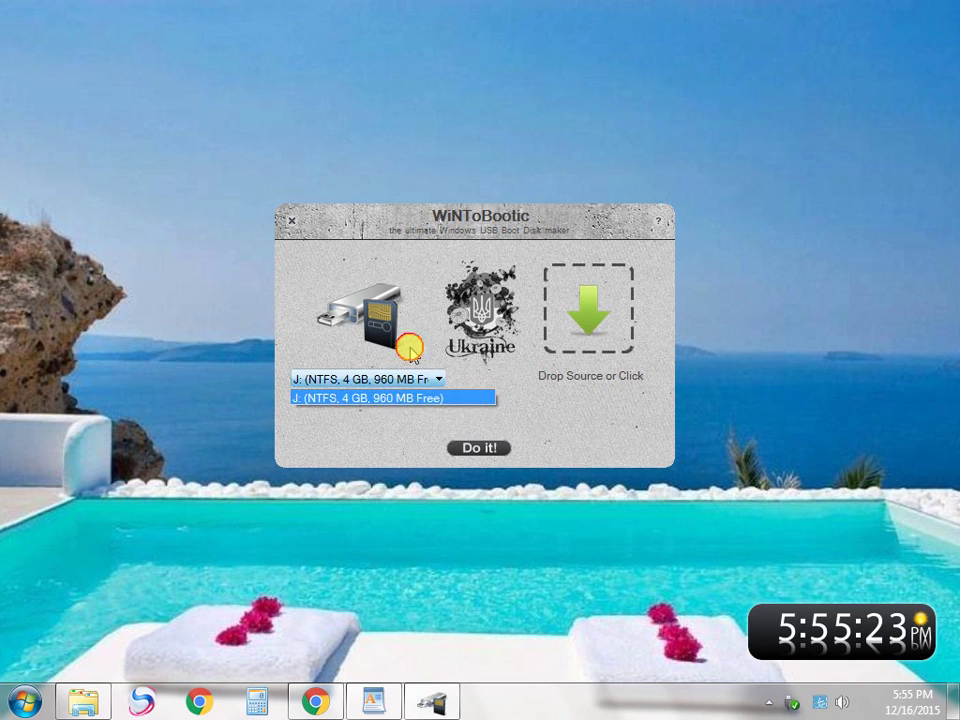
pyautogui.click(410, 350)
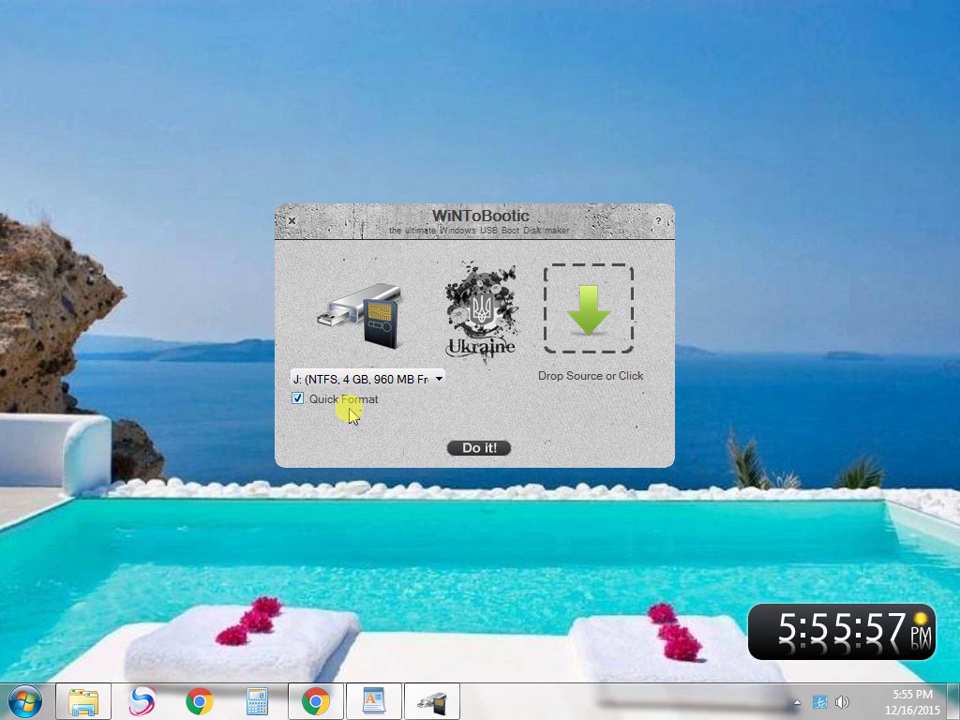
# Browse for the boot source file in the folder D:\Softwere\Windows Softwere\Windows
pyautogui.click(597, 316)
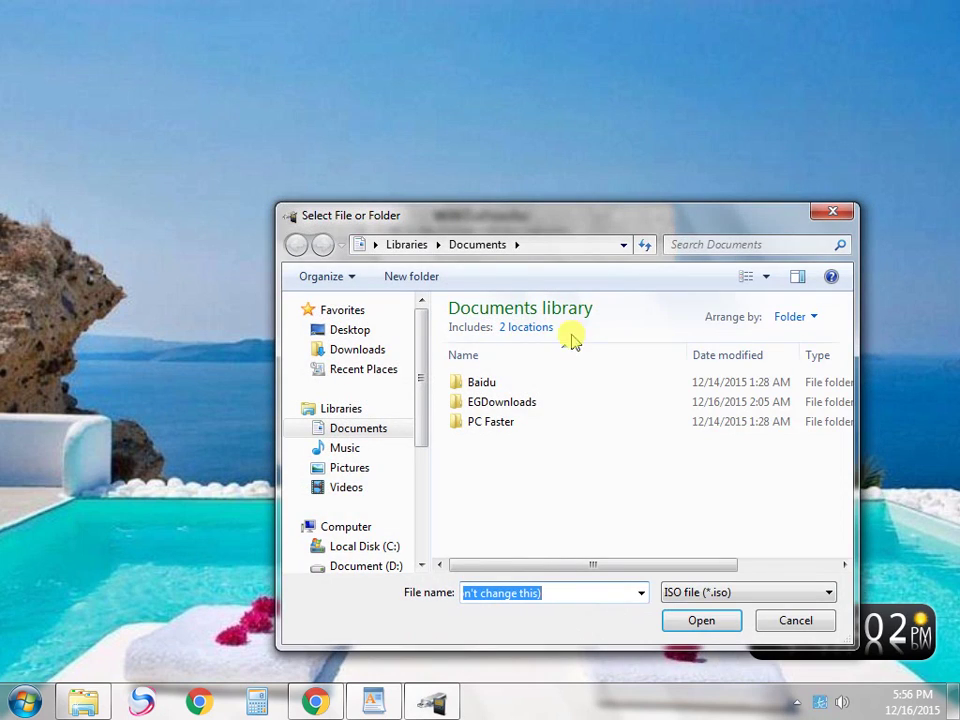
pyautogui.doubleClick(597, 230)
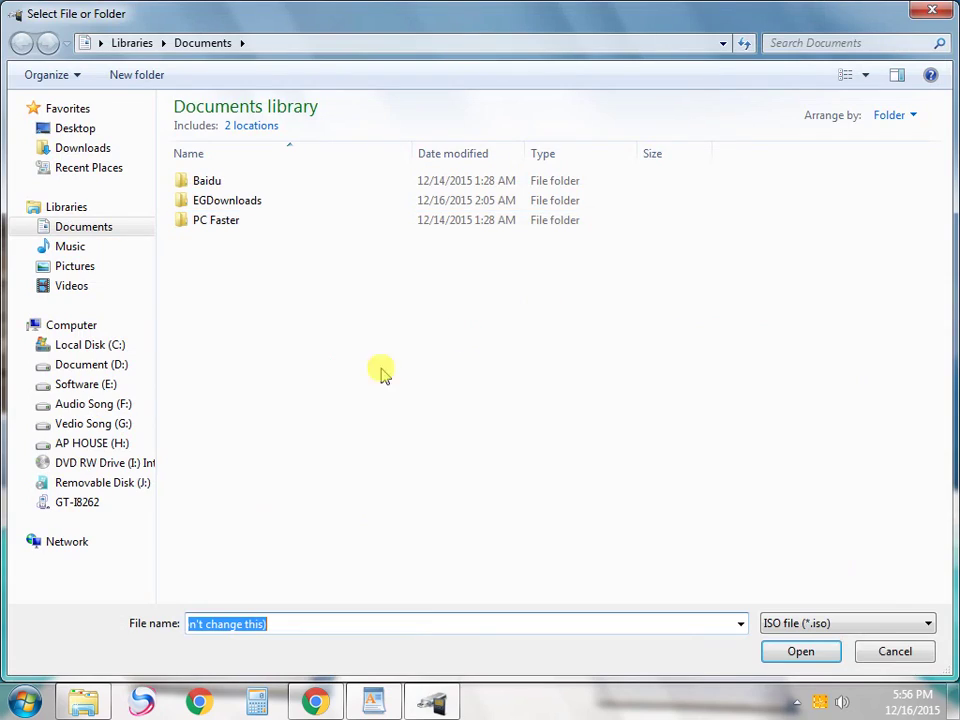
pyautogui.click(118, 366)
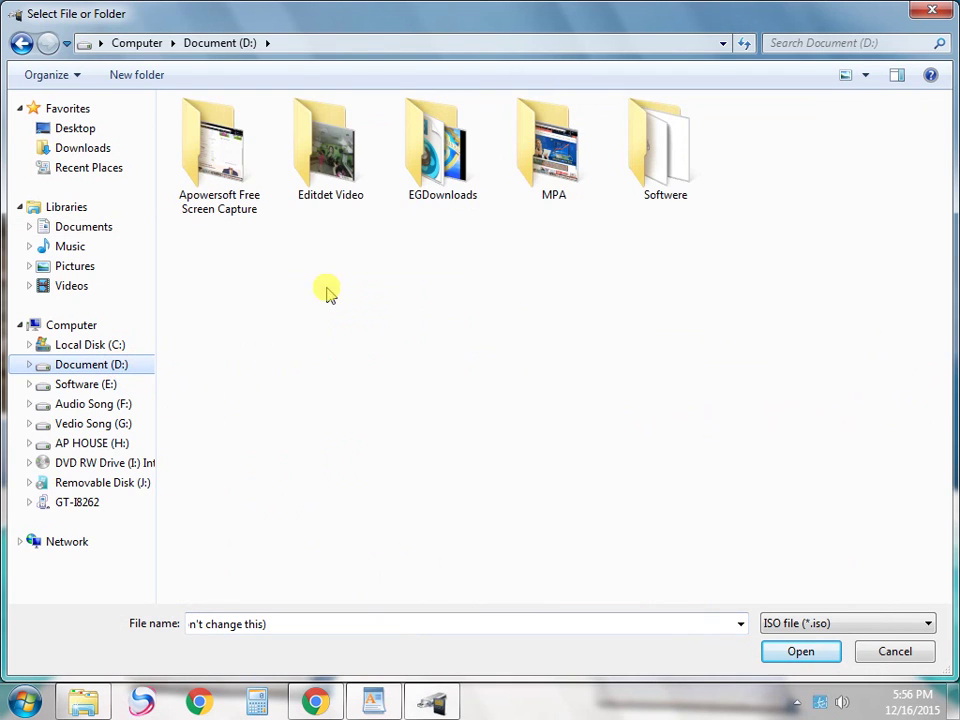
pyautogui.doubleClick(668, 176)
pyautogui.doubleClick(246, 268)
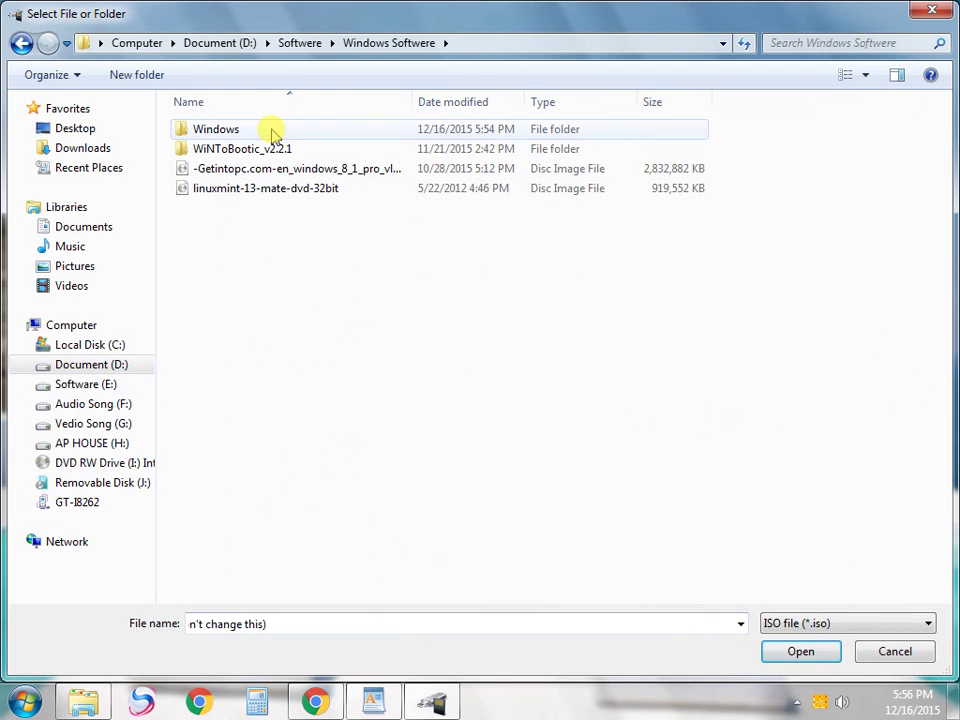
pyautogui.doubleClick(272, 129)
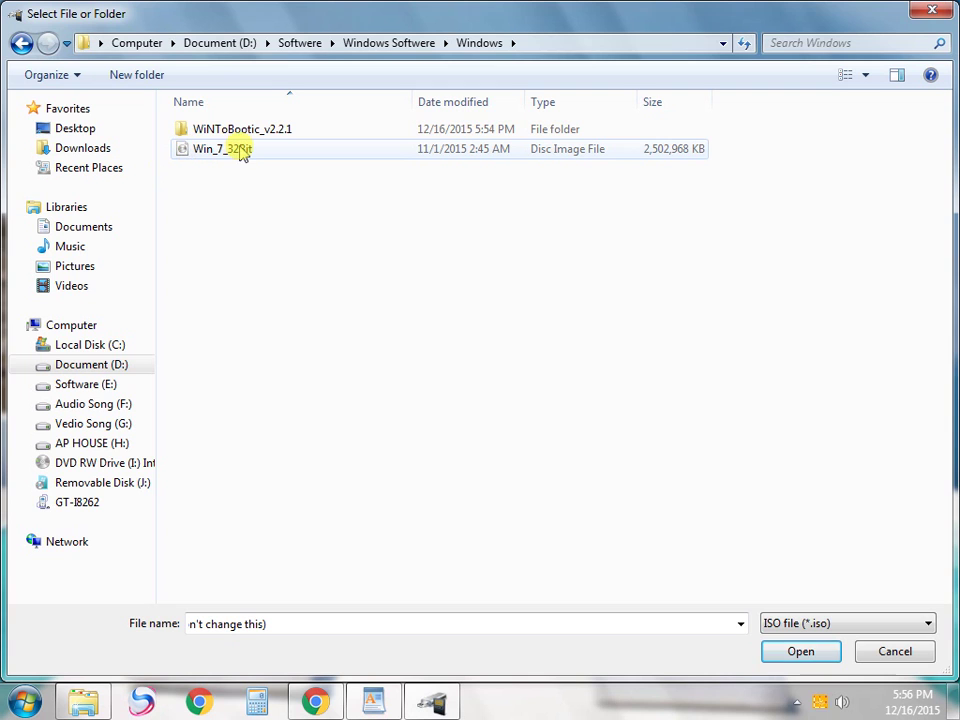
# Drop the Win_7_32Bit ISO from the file chooser onto WiNToBootic's source area and close the chooser
pyautogui.doubleClick(392, 9)
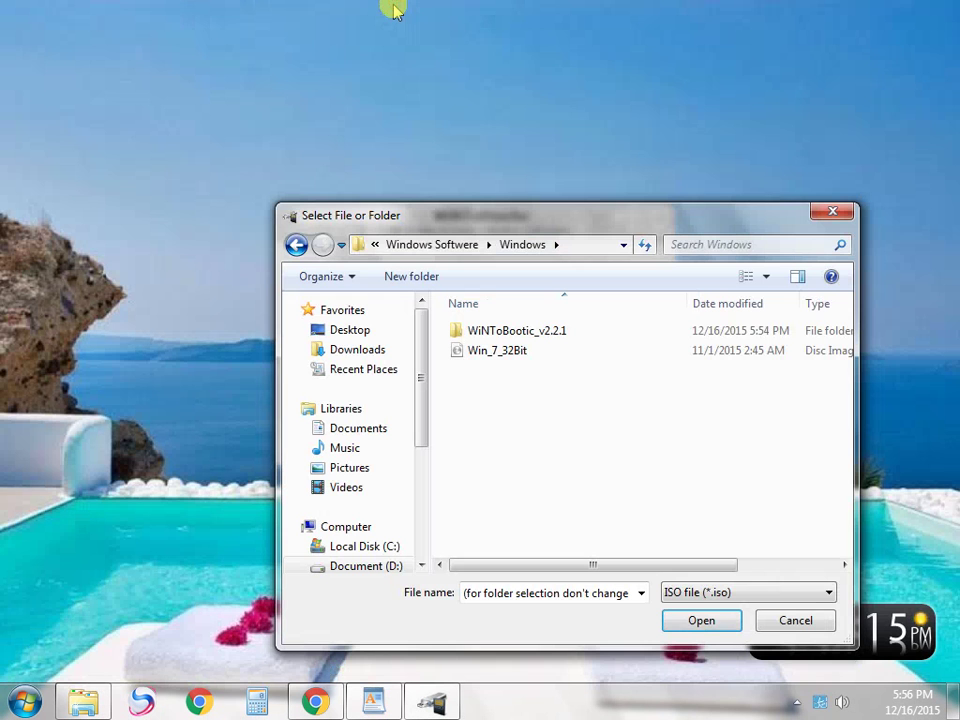
pyautogui.moveTo(503, 224); pyautogui.dragTo(226, 27)
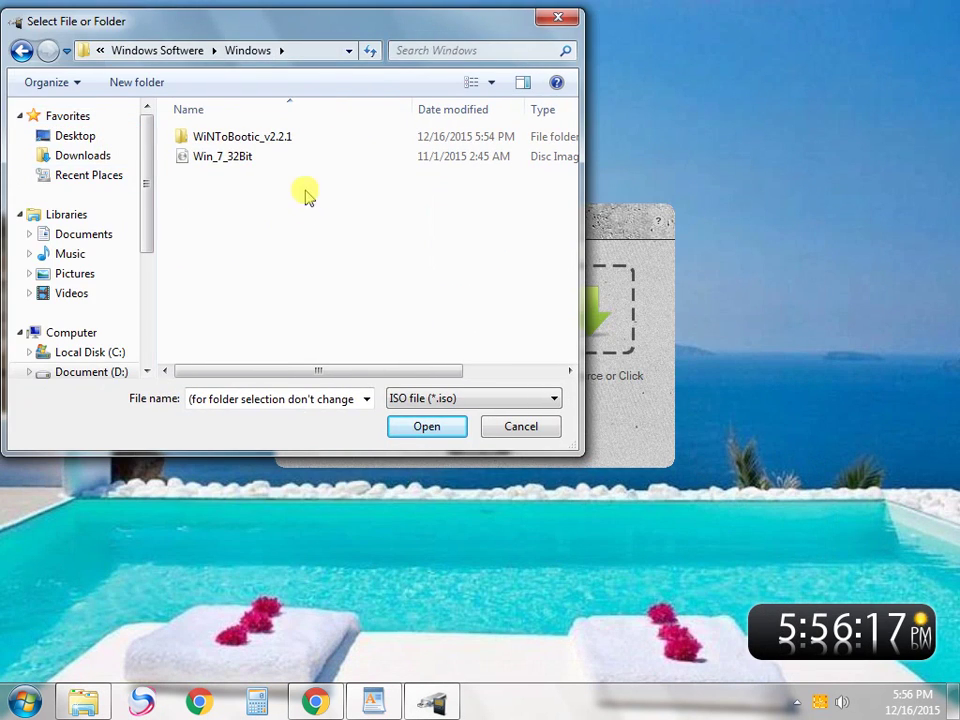
pyautogui.moveTo(215, 165); pyautogui.dragTo(620, 322)
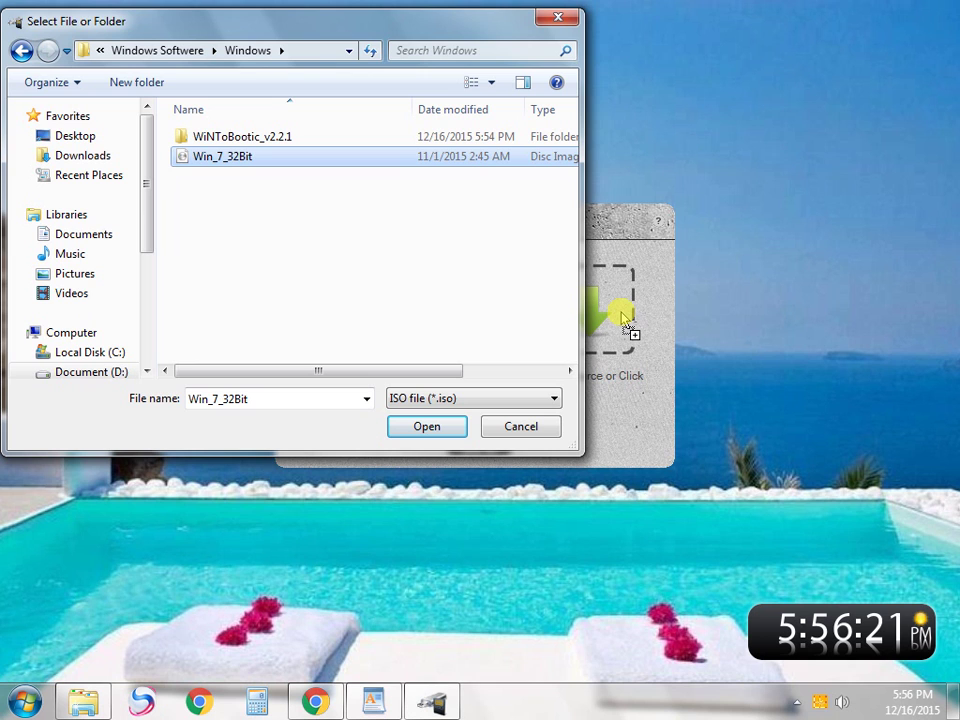
pyautogui.moveTo(620, 322); pyautogui.dragTo(621, 316)
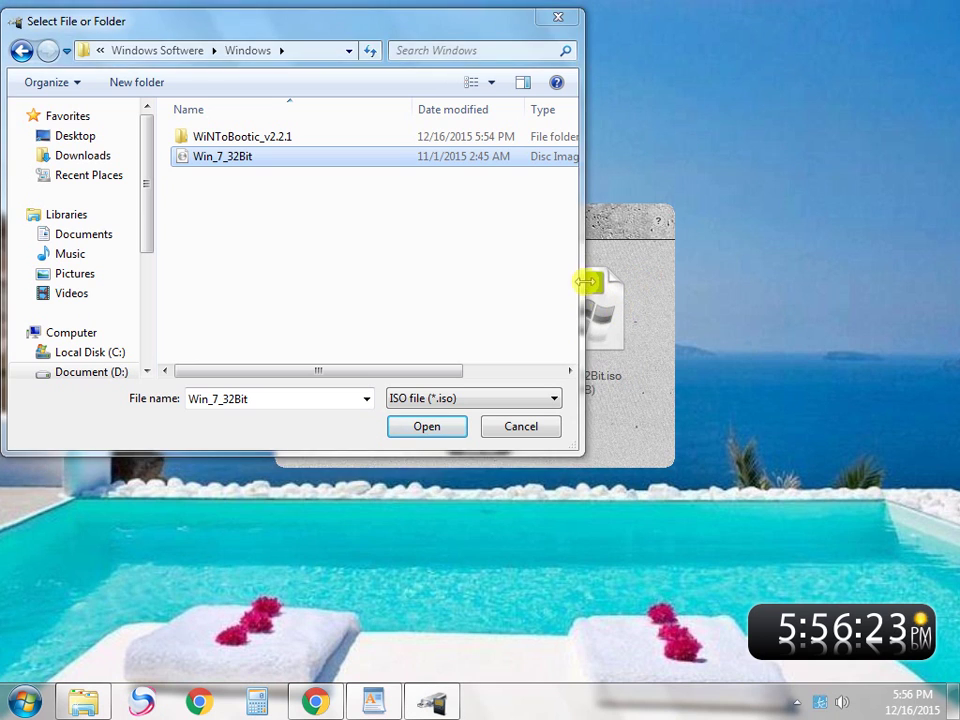
pyautogui.click(556, 18)
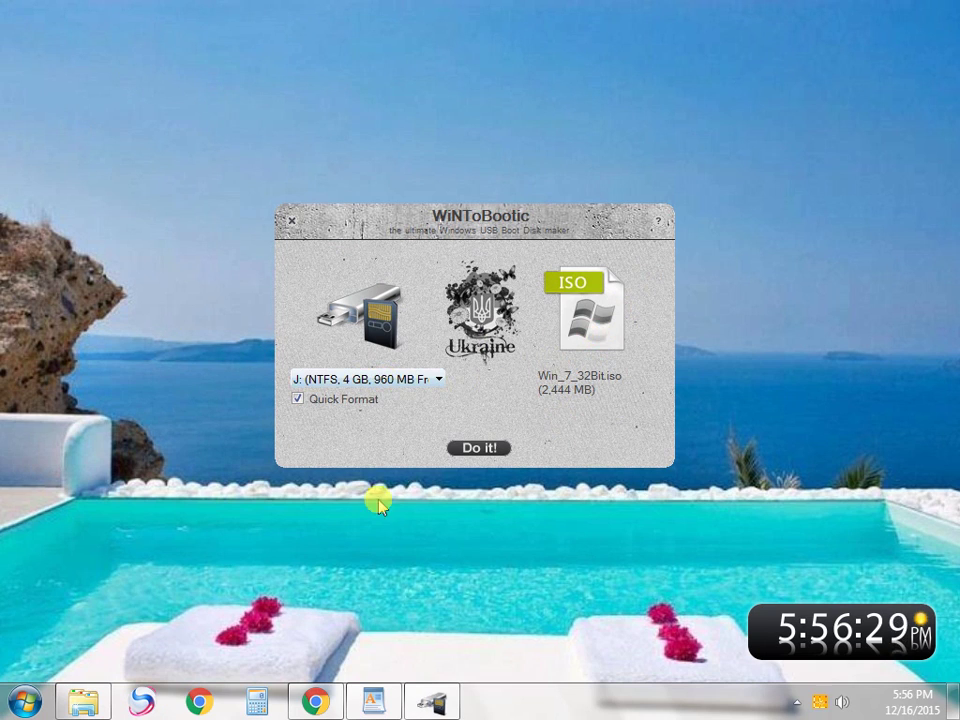
# Start creating the boot disk on drive J:, accepting the confirmation and the warning about erasing all its data
pyautogui.click(485, 448)
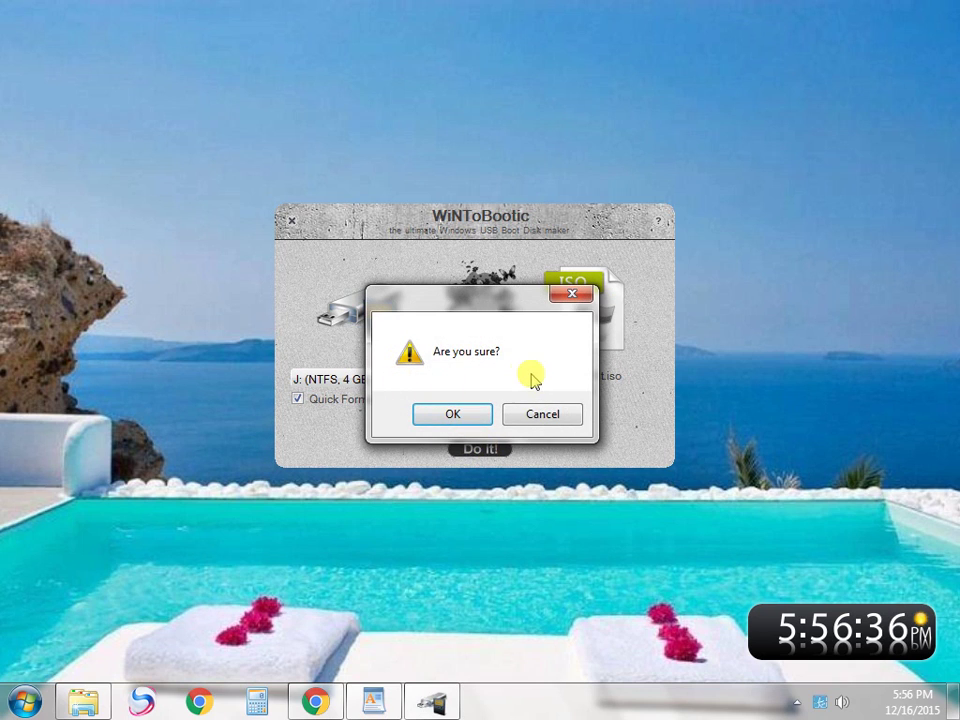
pyautogui.click(455, 415)
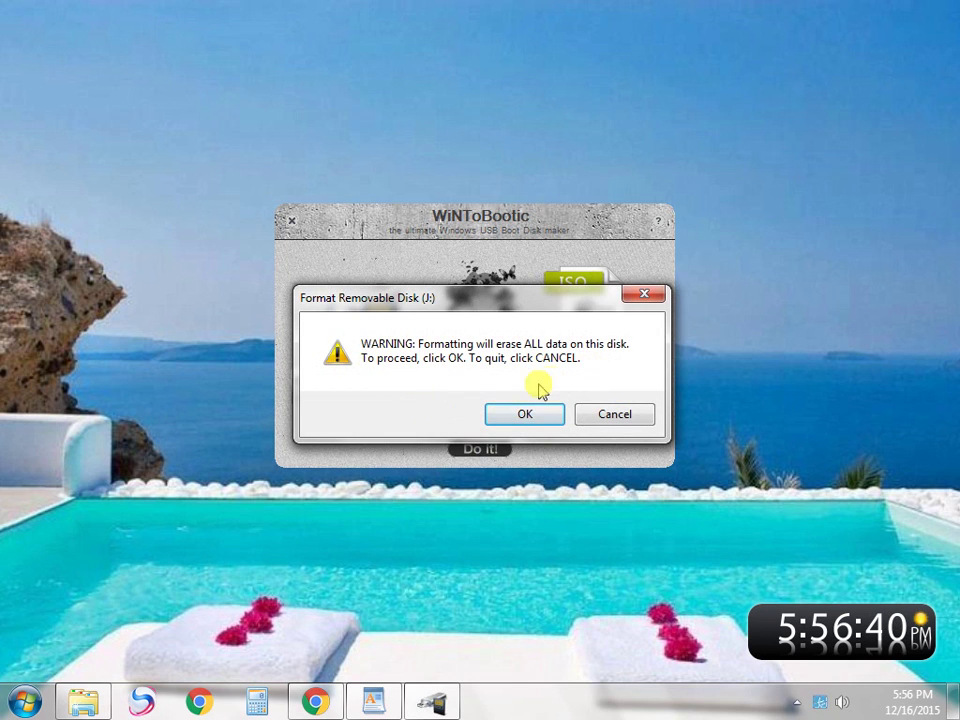
pyautogui.click(524, 414)
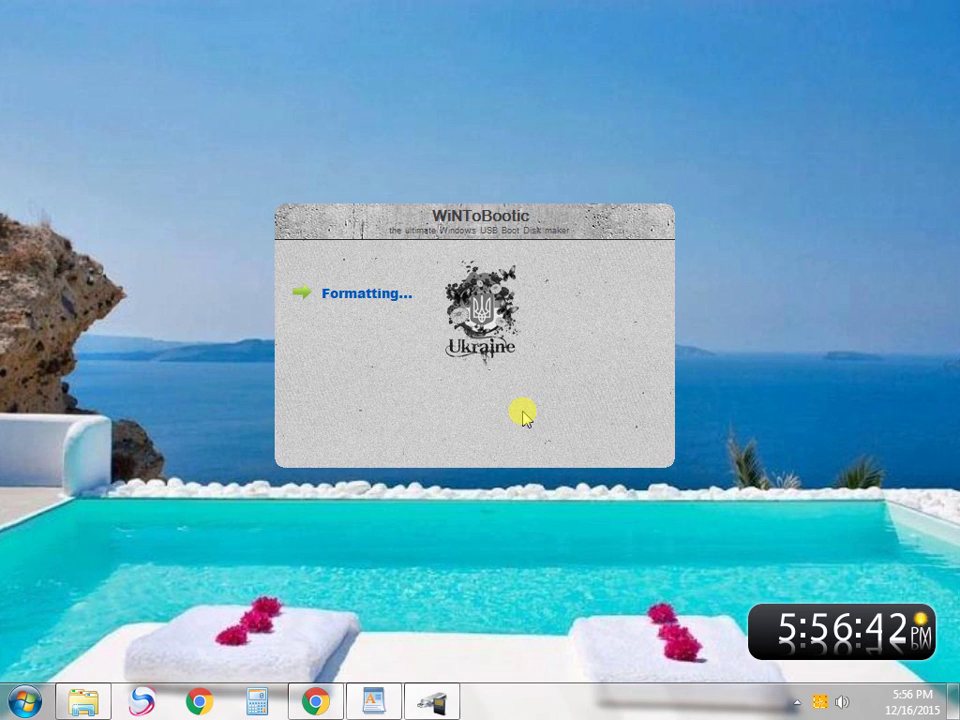